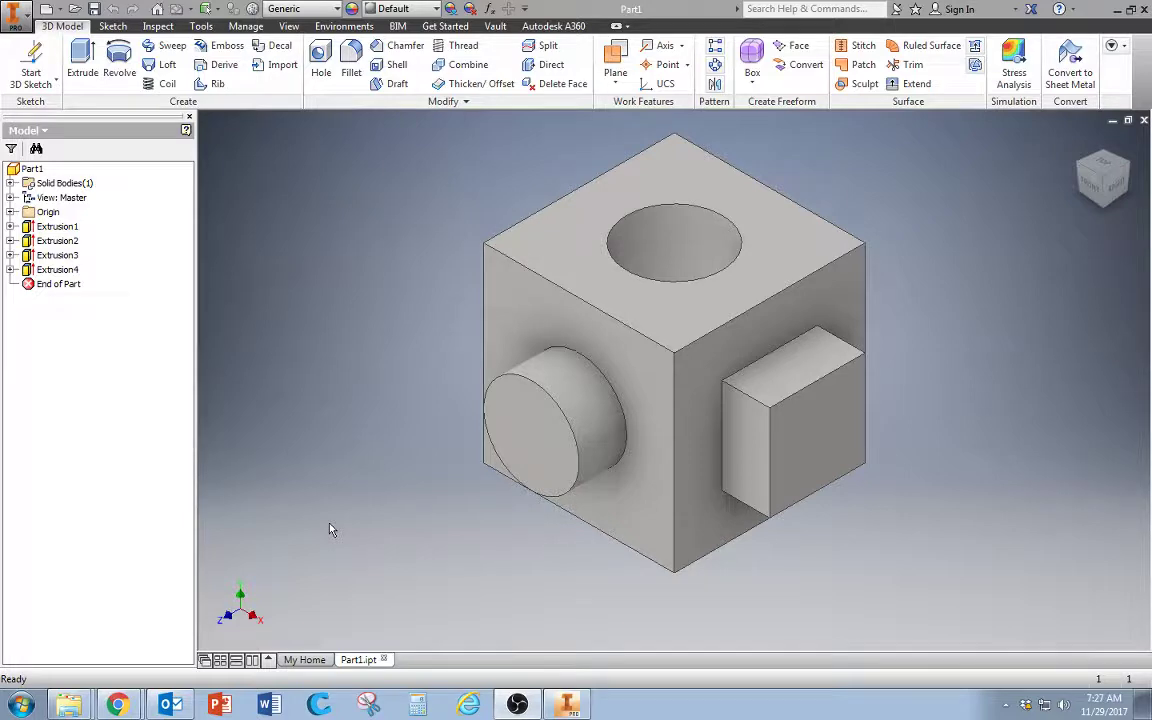
Switch to File Explorer and check the exported Part1 STL file in the Unit 1 folder
{"action": "left_click", "coordinate": [70, 705]}
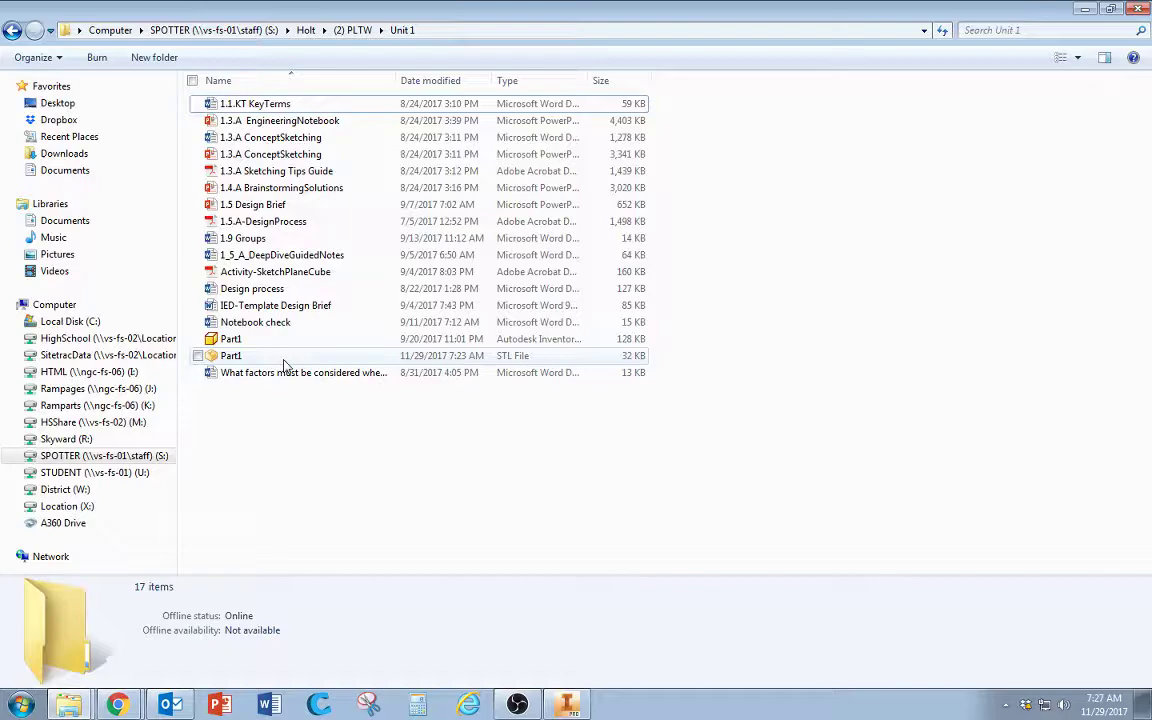
{"action": "left_click", "coordinate": [1091, 12]}
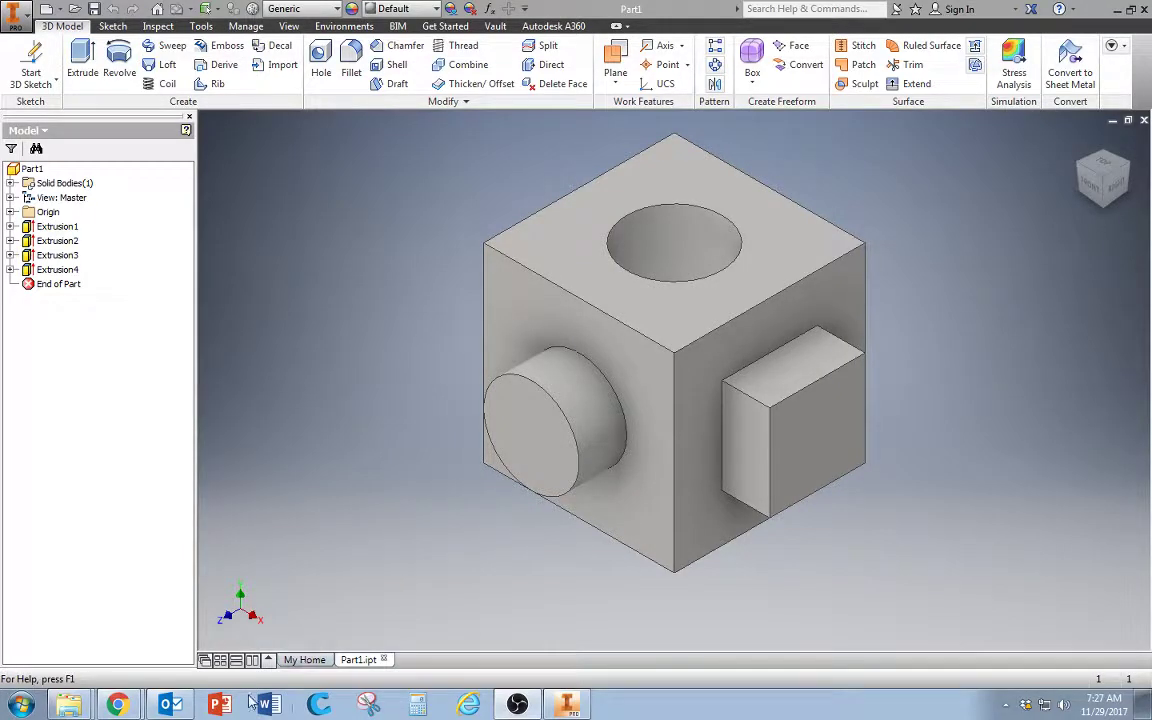
Switch to Chrome, open Astroprint from the PLTW page's Unit 4 downloads, and sign in with the saved account
{"action": "left_click", "coordinate": [117, 704]}
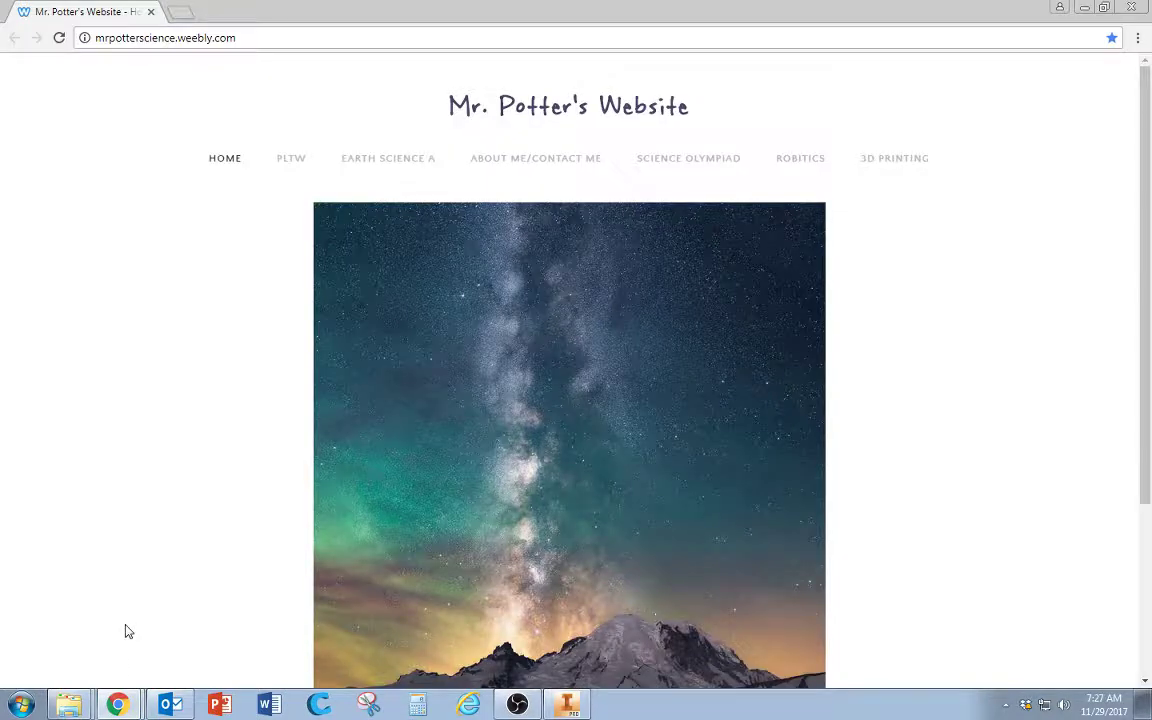
{"action": "left_click", "coordinate": [290, 160]}
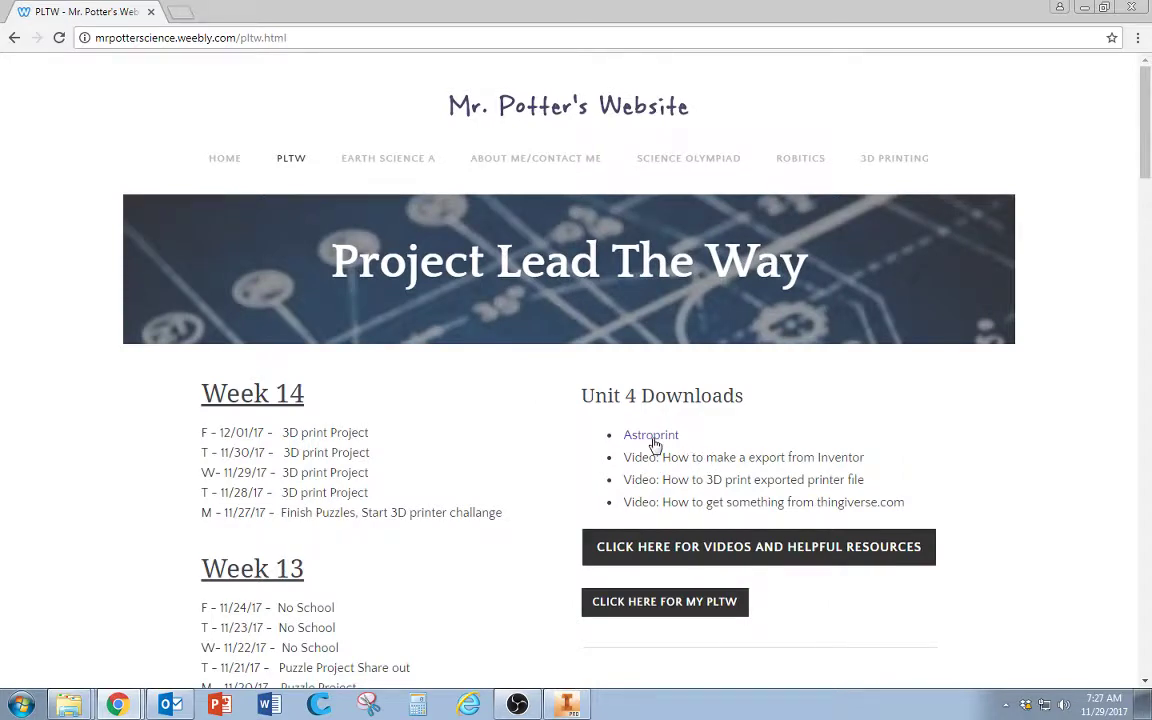
{"action": "left_click", "coordinate": [652, 439]}
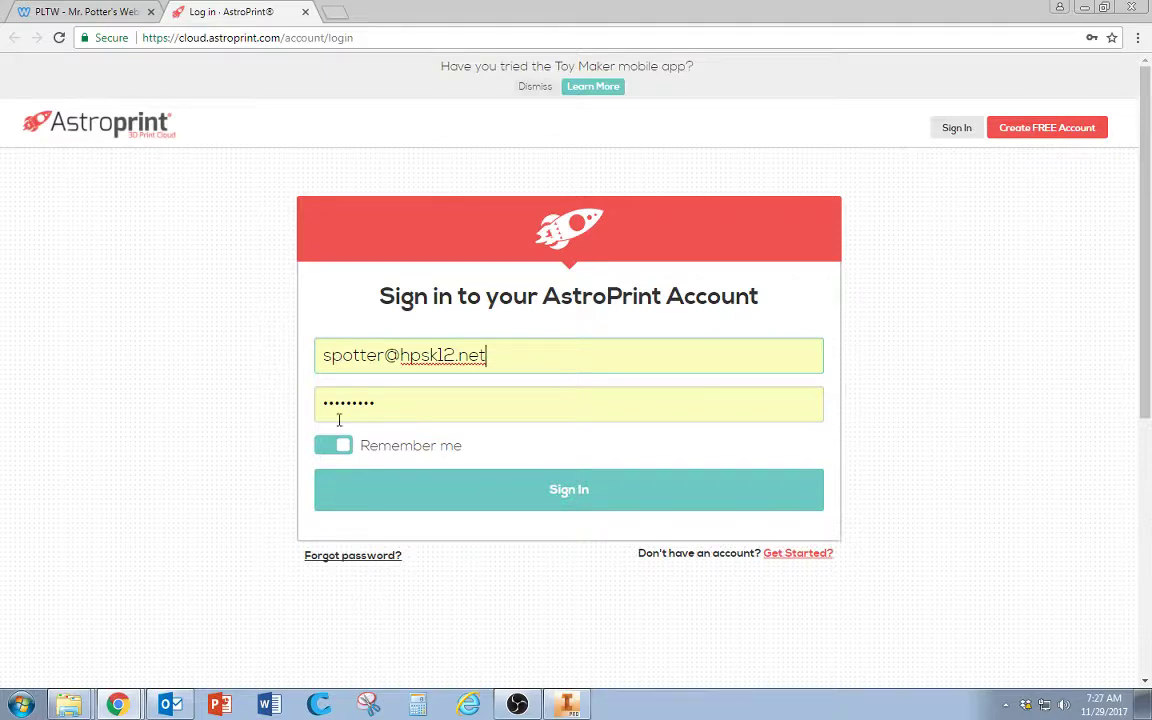
{"action": "left_click", "coordinate": [519, 500]}
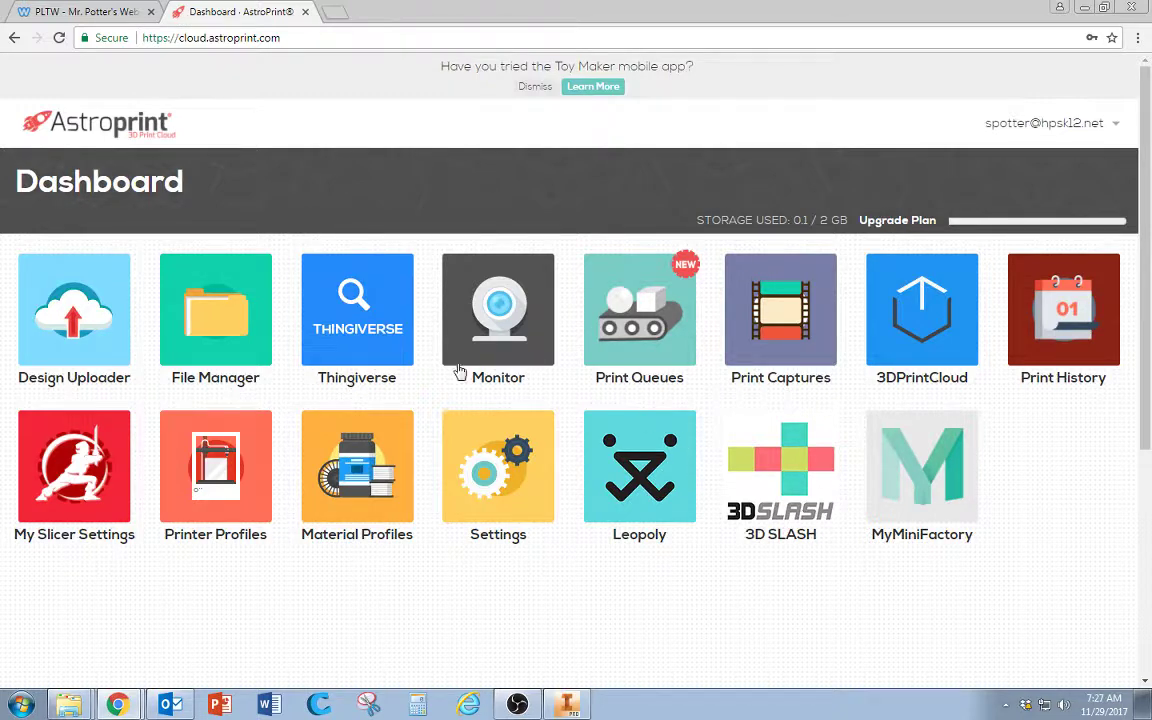
Upload the Part1 STL file from the Unit 1 folder under Holt, (2) PLTW on the S: drive as a new design
{"action": "left_click", "coordinate": [77, 322]}
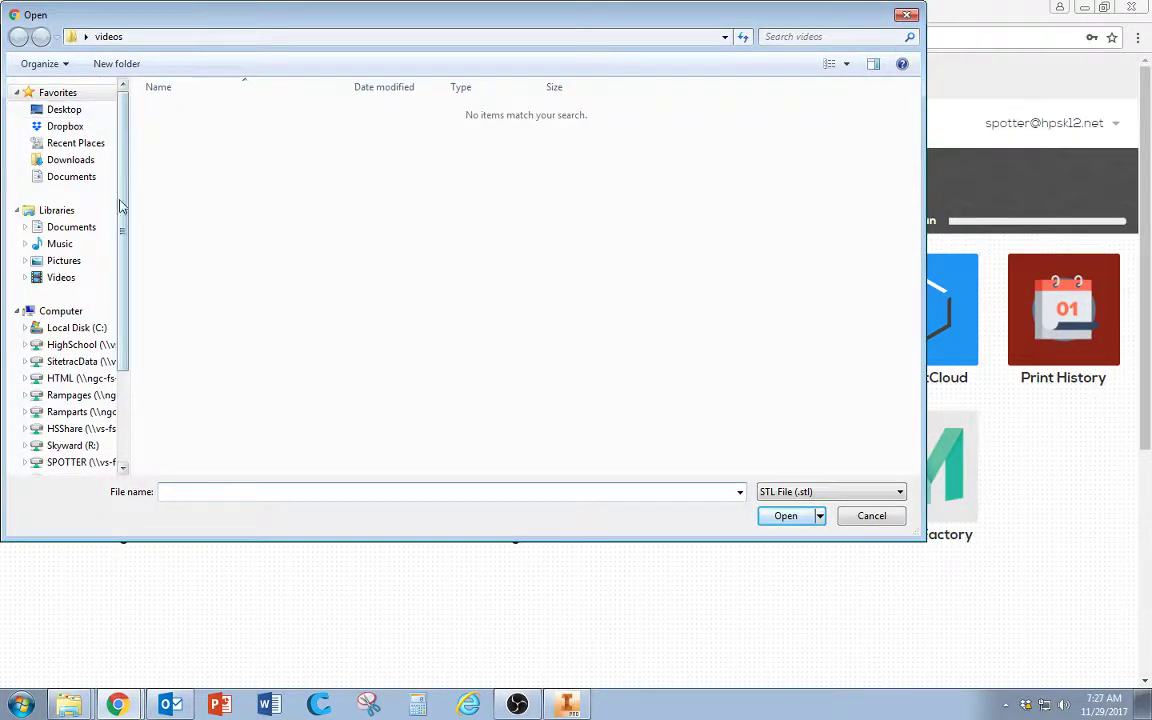
{"action": "left_click_drag", "start_coordinate": [121, 195], "coordinate": [125, 274]}
{"action": "scroll", "coordinate": [125, 274], "scroll_direction": "up", "scroll_amount": 2}
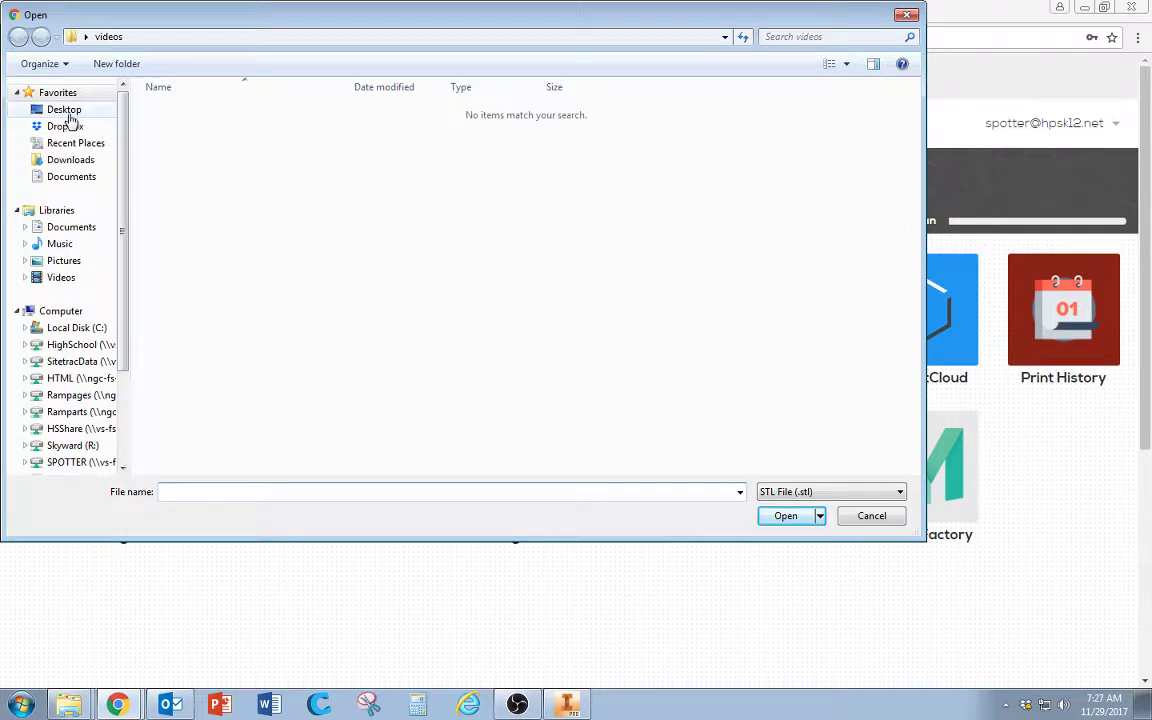
{"action": "left_click", "coordinate": [72, 462]}
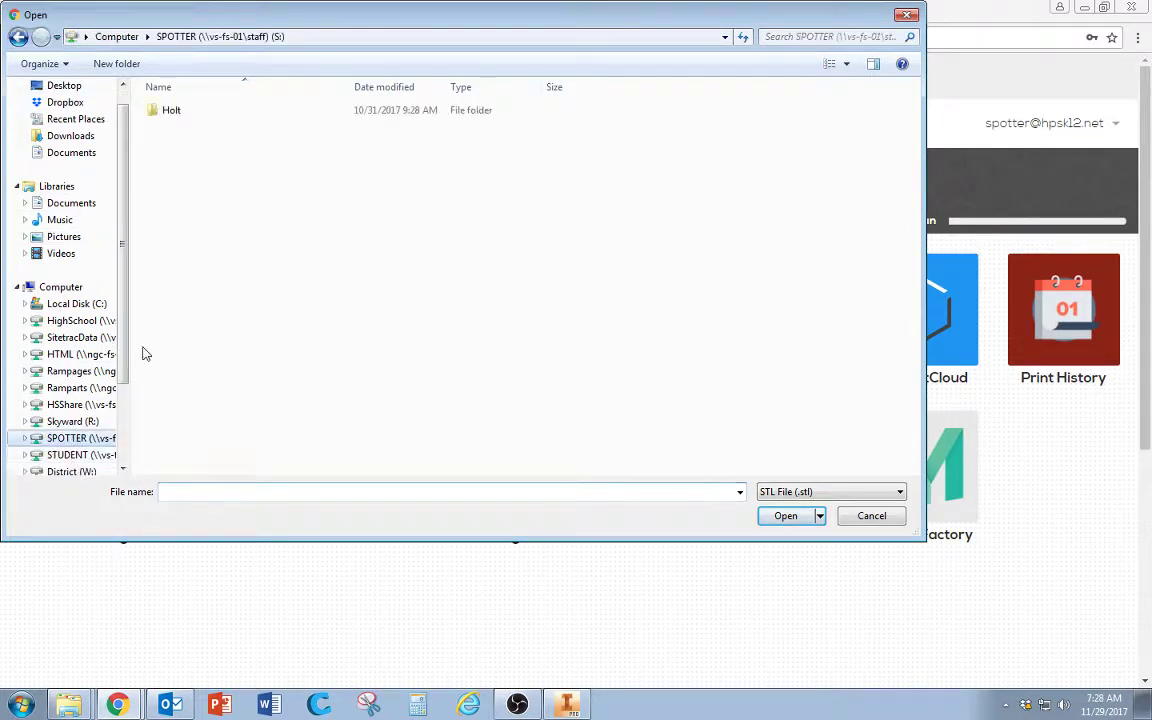
{"action": "double_click", "coordinate": [170, 117]}
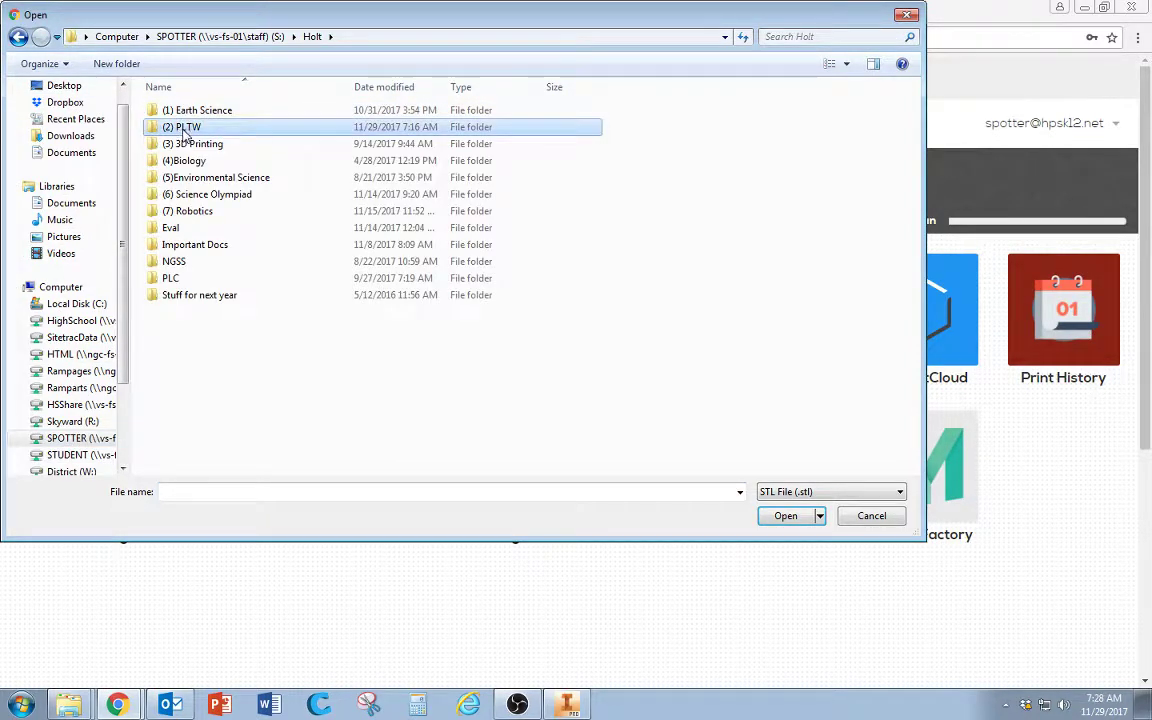
{"action": "double_click", "coordinate": [184, 130]}
{"action": "double_click", "coordinate": [188, 177]}
{"action": "left_click", "coordinate": [176, 112]}
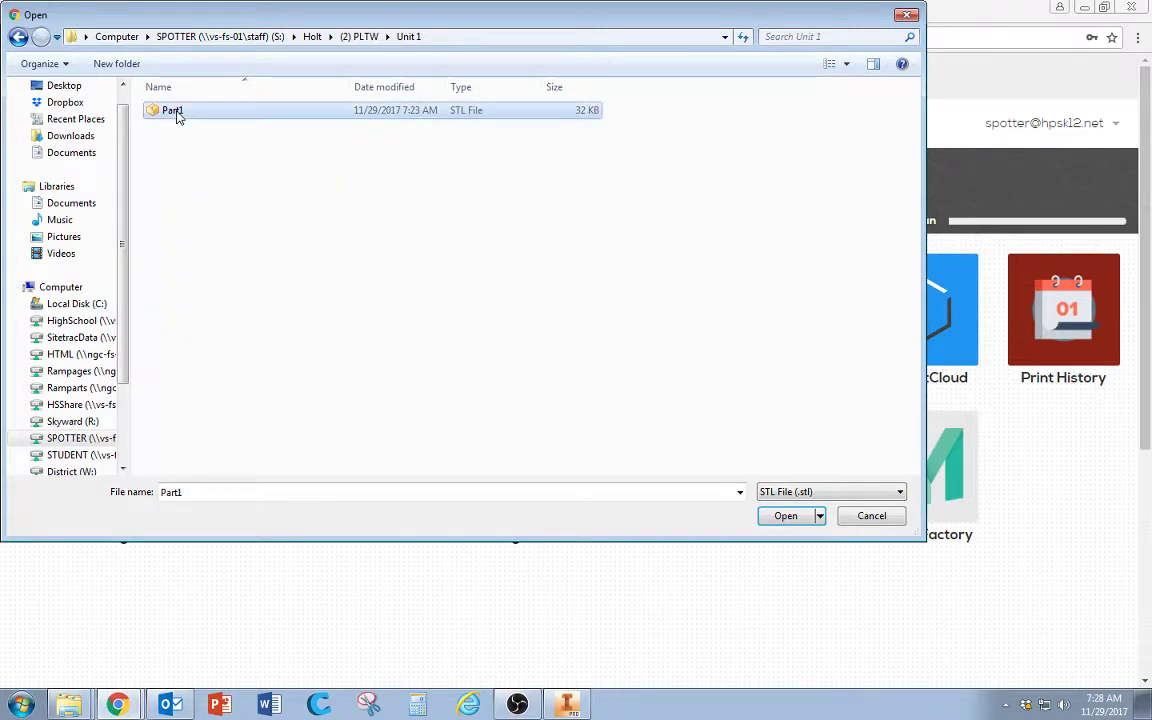
{"action": "double_click", "coordinate": [174, 110]}
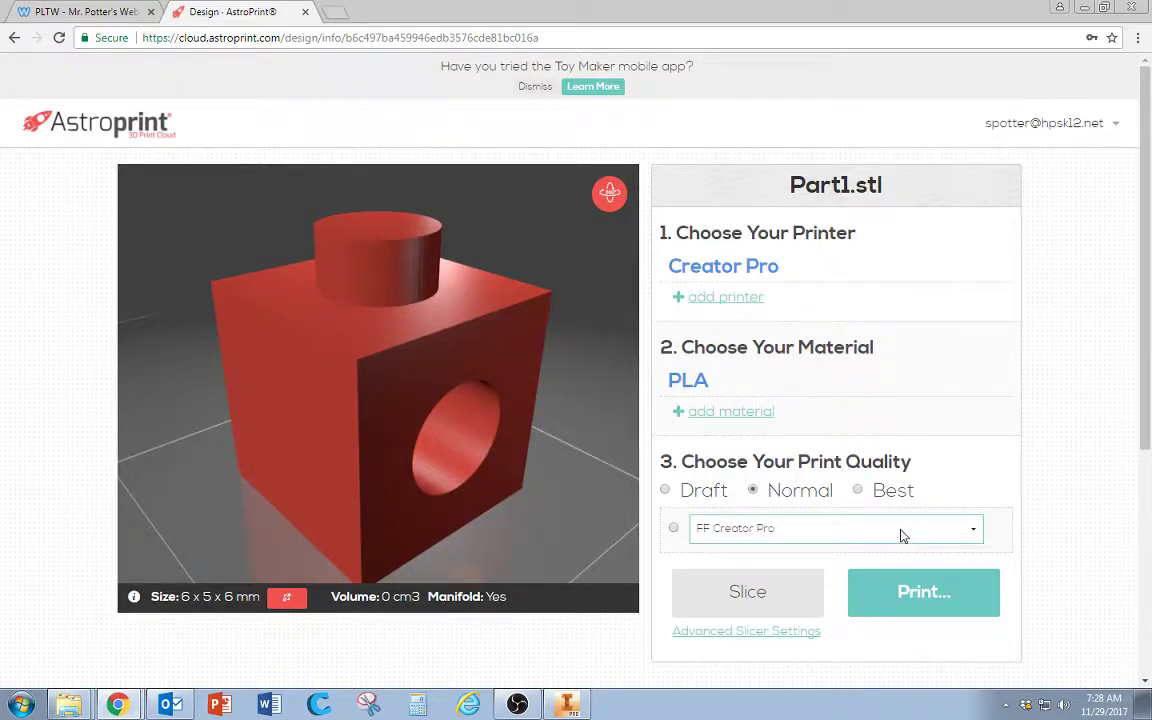
Review the design's print options and look for FlashForge among the printer manufacturers available to add
{"action": "scroll", "coordinate": [841, 507], "scroll_direction": "down", "scroll_amount": 2}
{"action": "scroll", "coordinate": [841, 507], "scroll_direction": "up", "scroll_amount": 1}
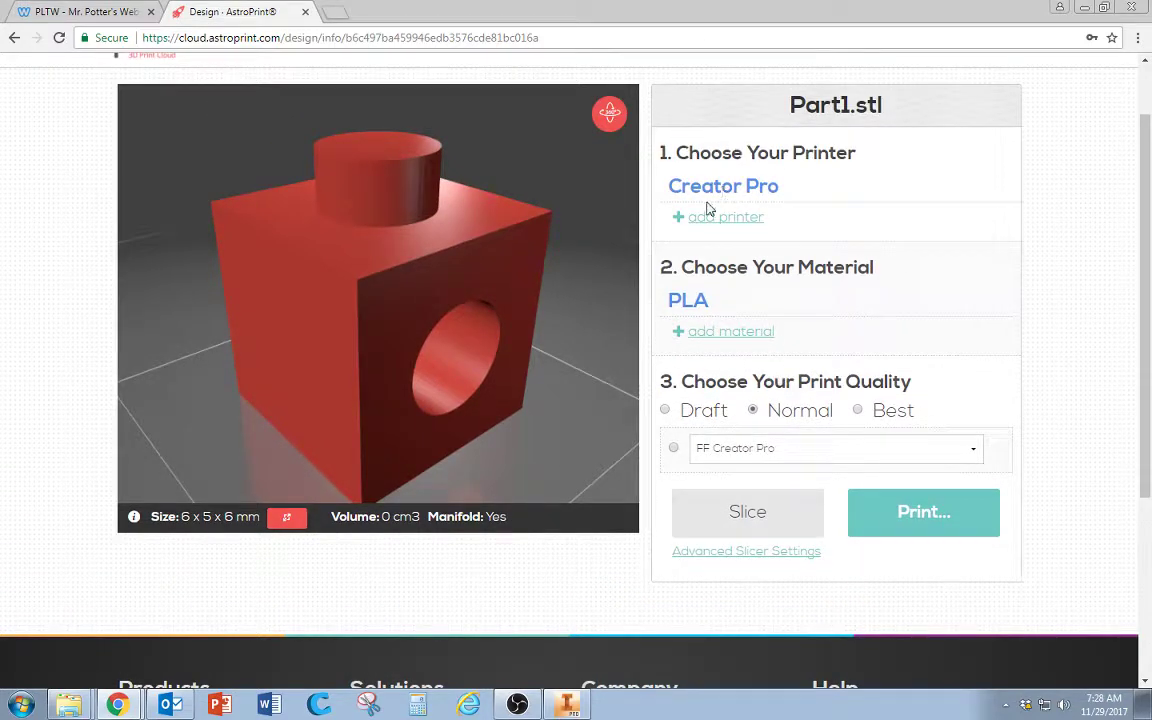
{"action": "scroll", "coordinate": [827, 274], "scroll_direction": "up", "scroll_amount": 1}
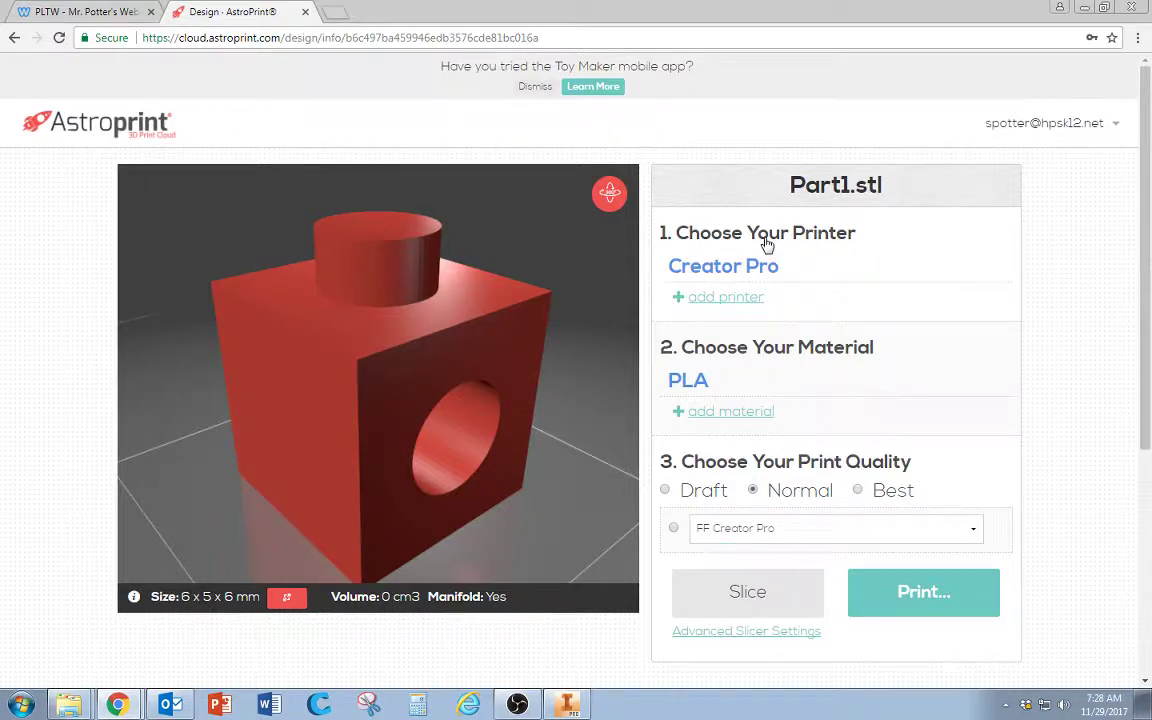
{"action": "left_click", "coordinate": [738, 298]}
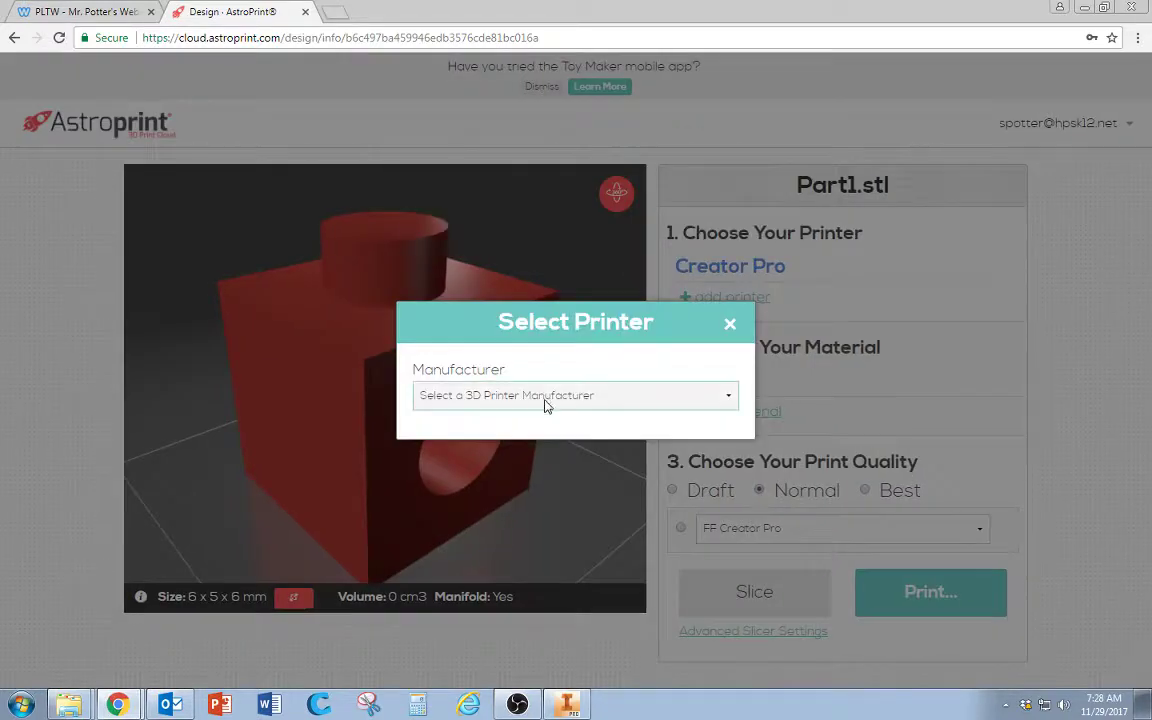
{"action": "left_click", "coordinate": [545, 397]}
{"action": "scroll", "coordinate": [530, 352], "scroll_direction": "down", "scroll_amount": 5}
{"action": "scroll", "coordinate": [530, 350], "scroll_direction": "up", "scroll_amount": 3}
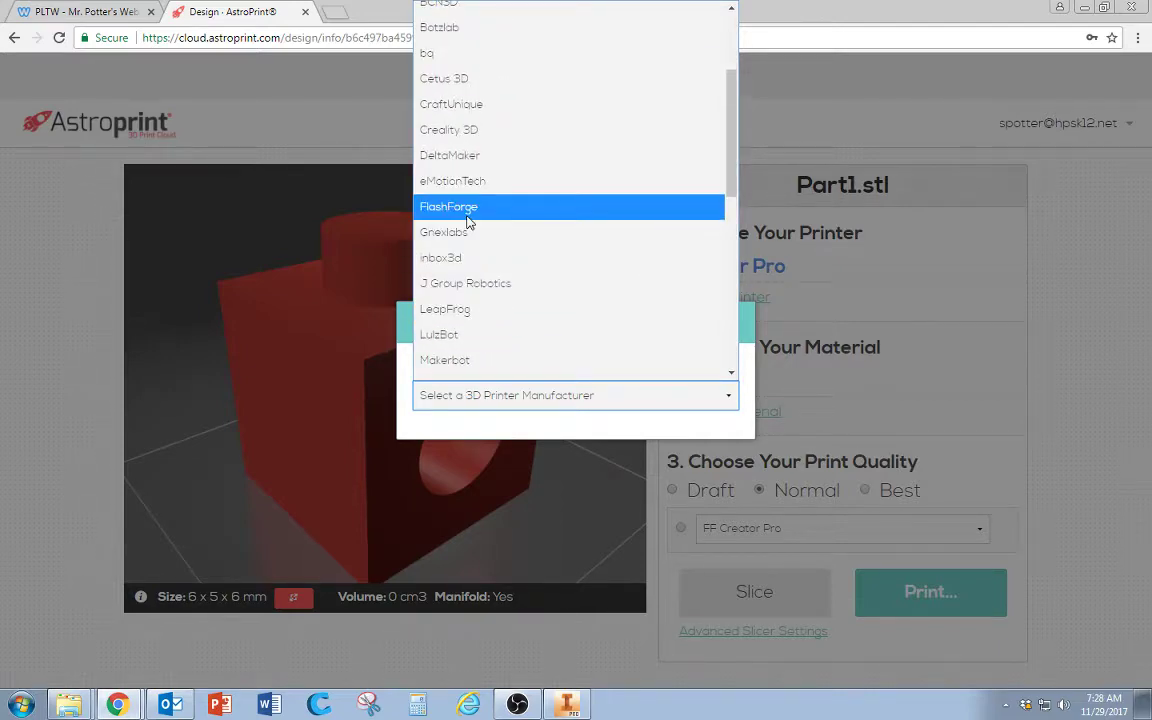
{"action": "left_click", "coordinate": [1105, 278]}
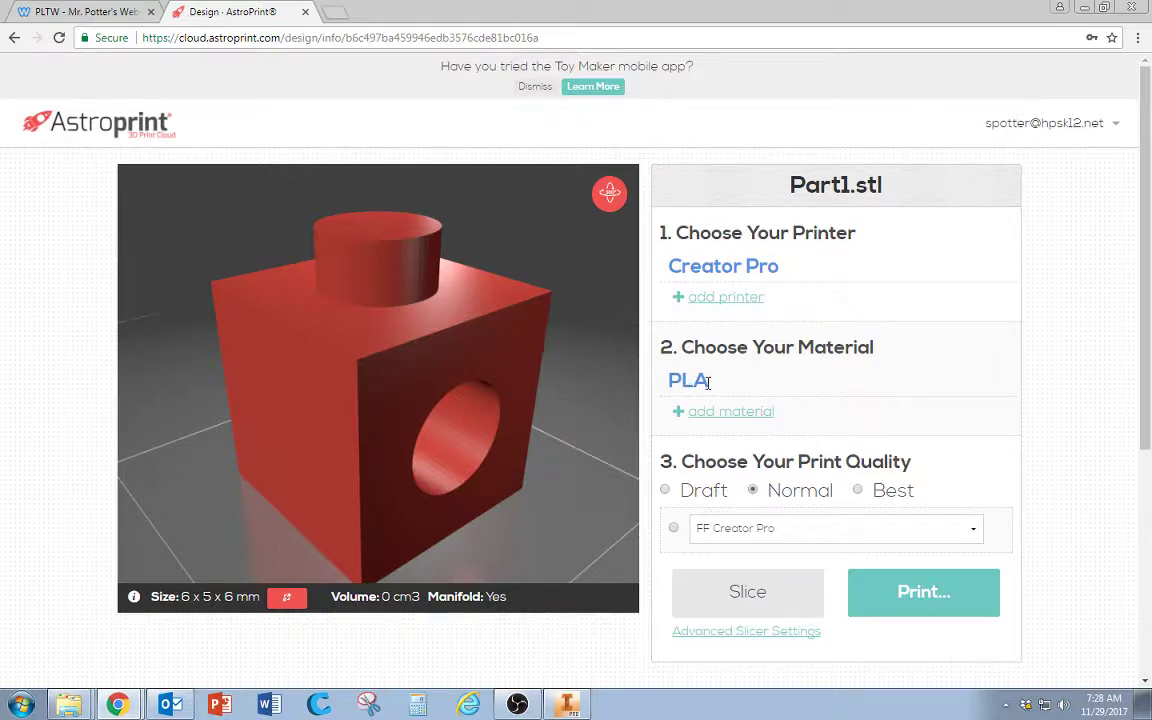
Choose PLA as the printing material for the design
{"action": "left_click", "coordinate": [682, 411]}
{"action": "left_click", "coordinate": [529, 400]}
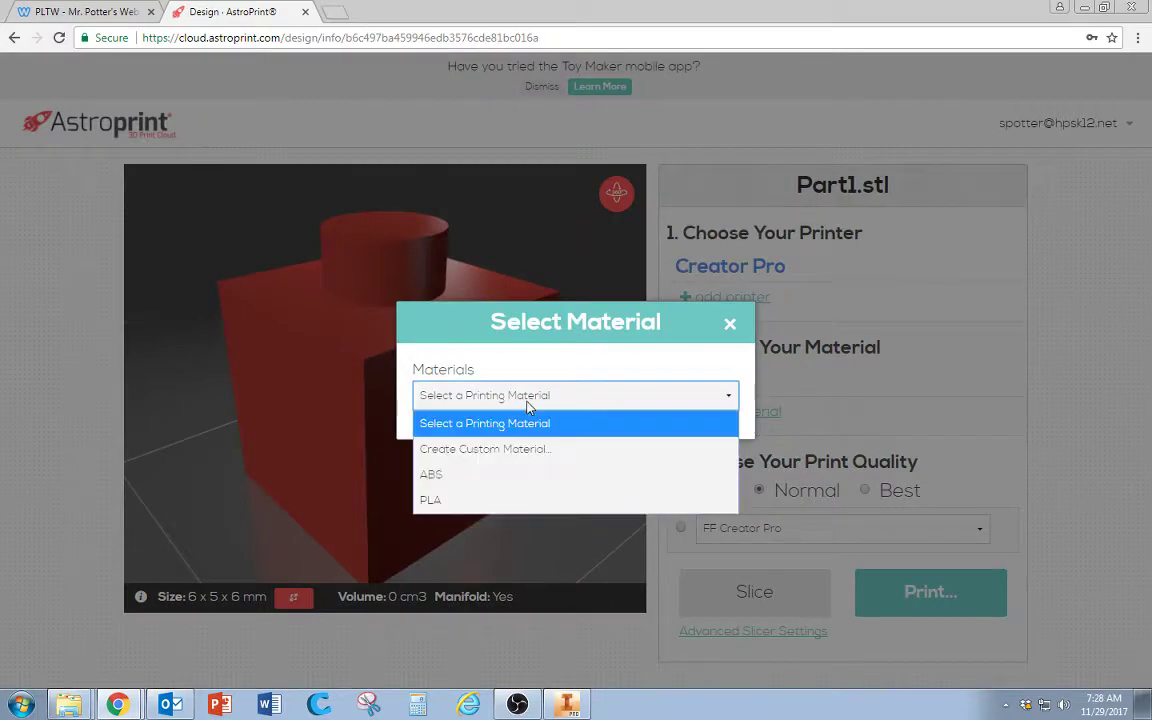
{"action": "left_click", "coordinate": [504, 500]}
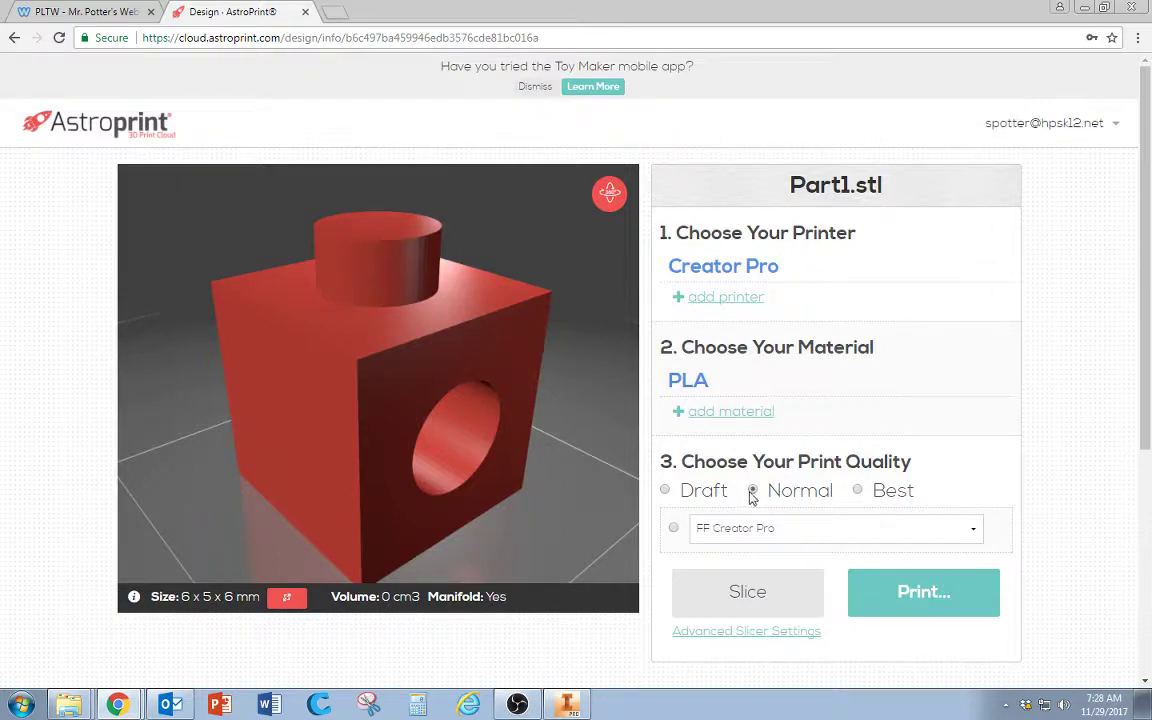
In the advanced slicer filament settings, set the print temperature to 210 °C and the print bed temperature to 50 °C
{"action": "scroll", "coordinate": [972, 470], "scroll_direction": "down", "scroll_amount": 1}
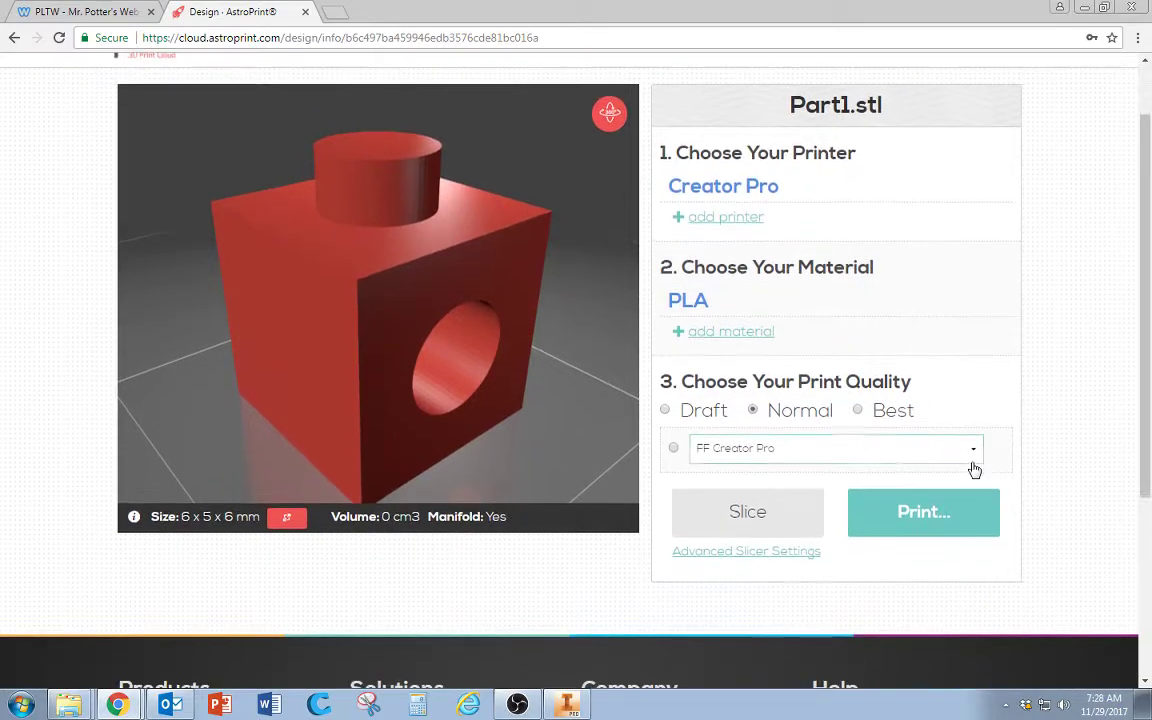
{"action": "left_click", "coordinate": [729, 553]}
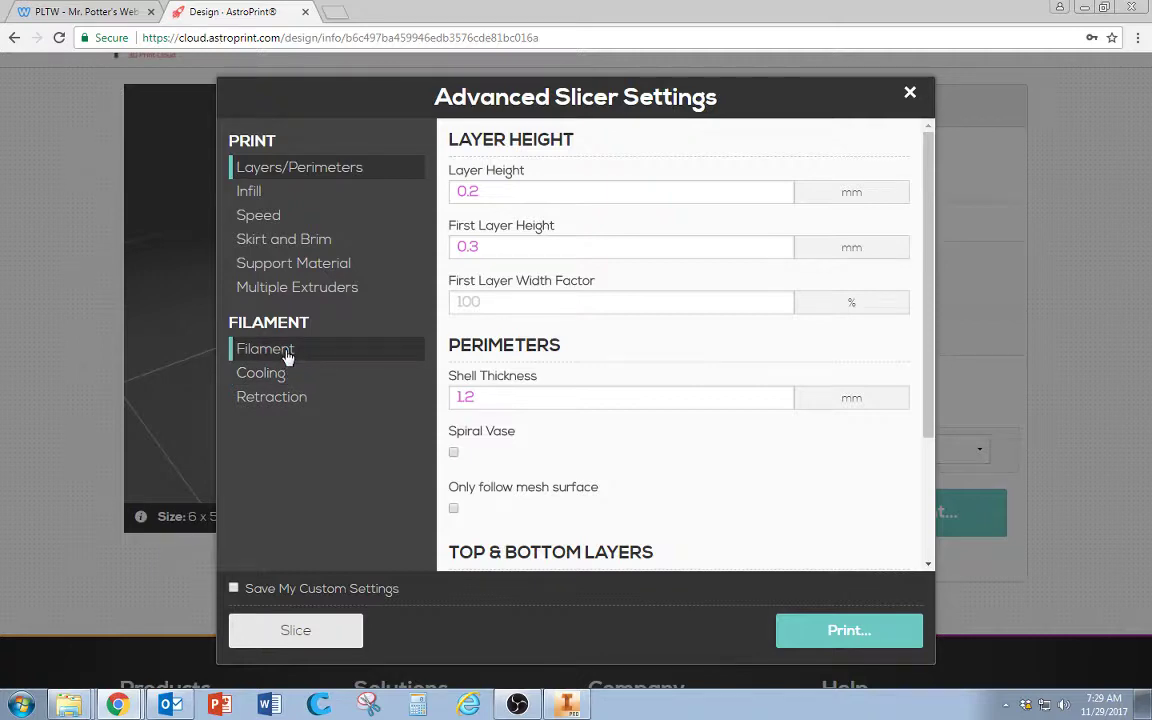
{"action": "left_click", "coordinate": [287, 356]}
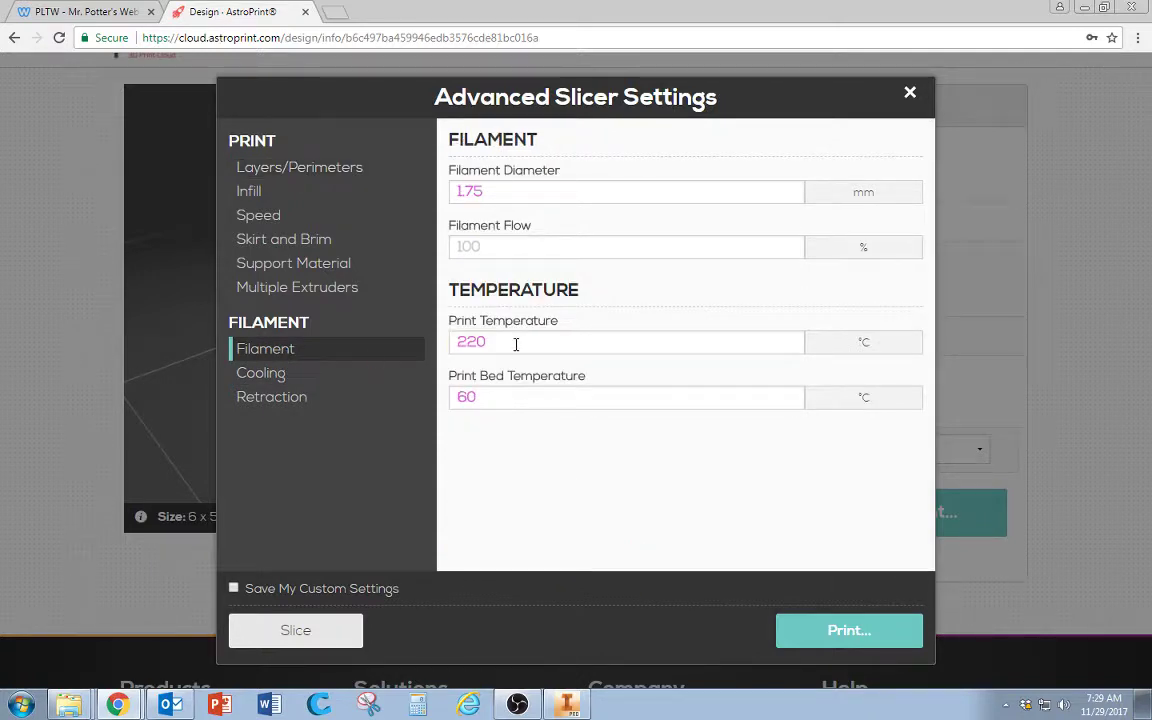
{"action": "left_click_drag", "start_coordinate": [467, 342], "coordinate": [477, 342]}
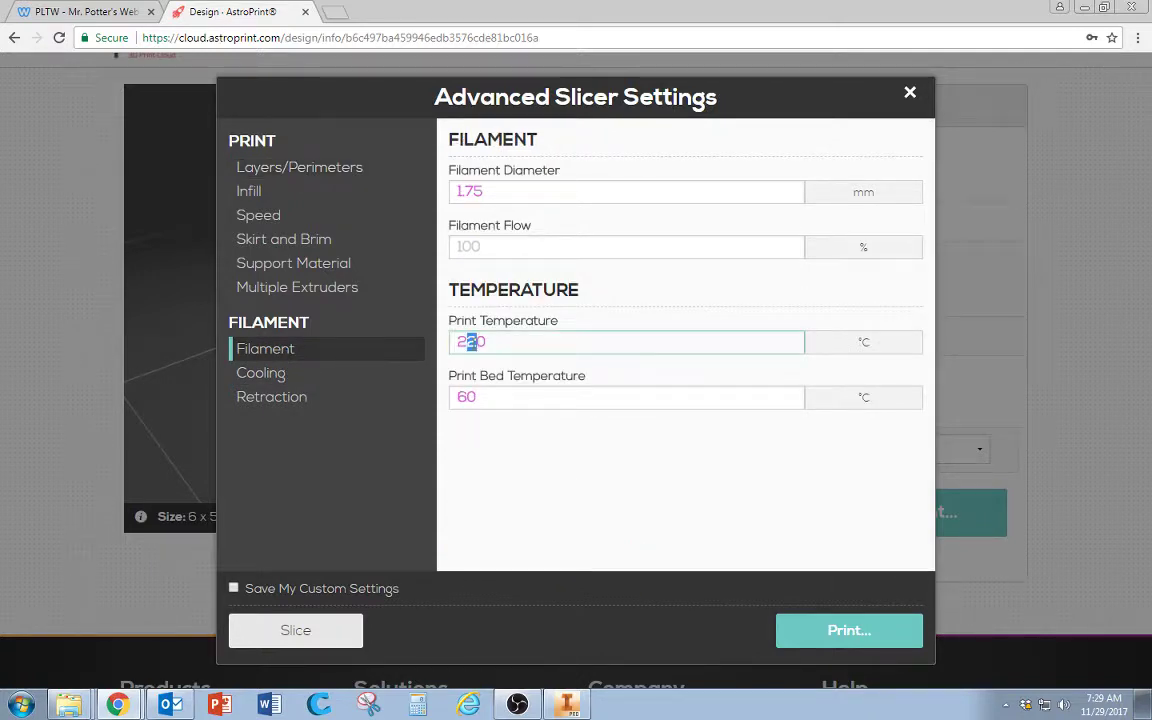
{"action": "type", "text": "1"}
{"action": "left_click_drag", "start_coordinate": [459, 396], "coordinate": [467, 397]}
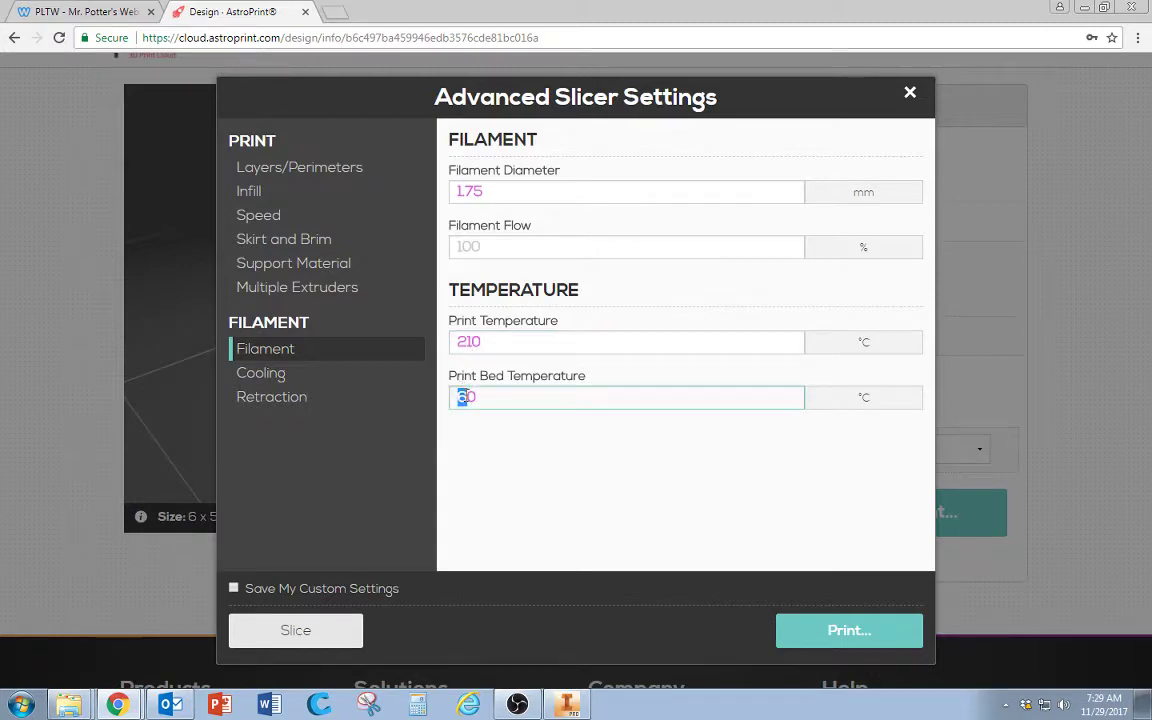
{"action": "type", "text": "5"}
{"action": "left_click", "coordinate": [234, 589]}
{"action": "left_click", "coordinate": [234, 441]}
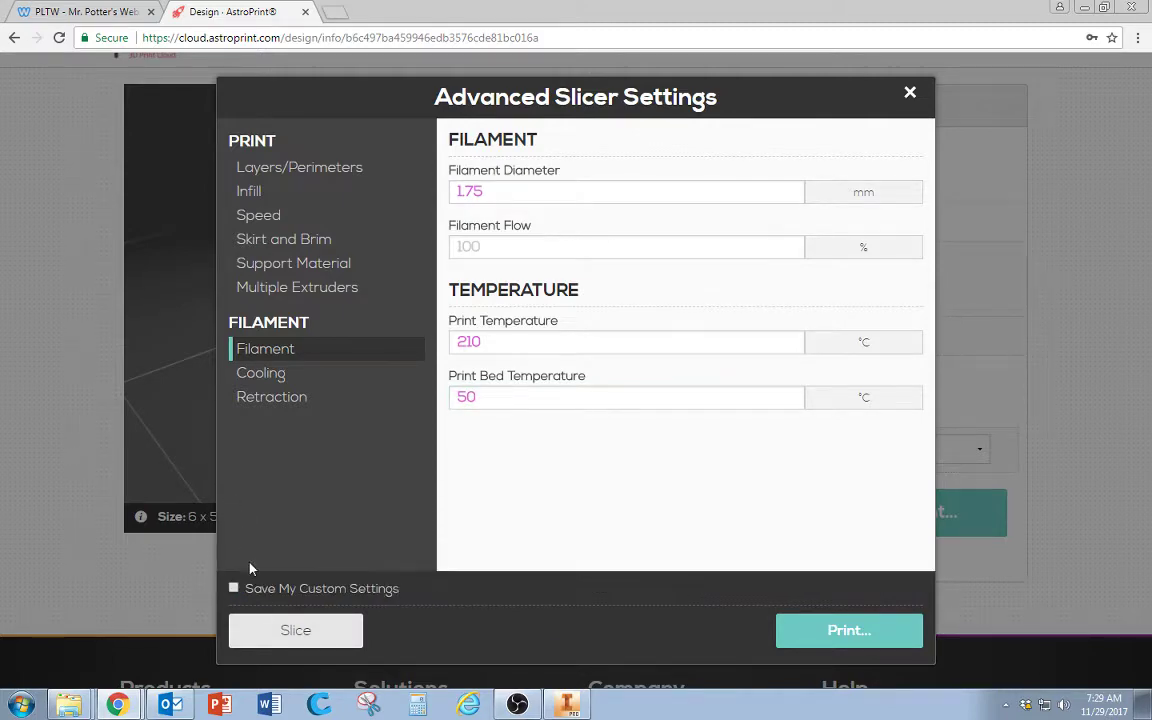
Slice Part1 with the custom settings, then download the sliced x3g file and show it in its folder
{"action": "left_click", "coordinate": [283, 632]}
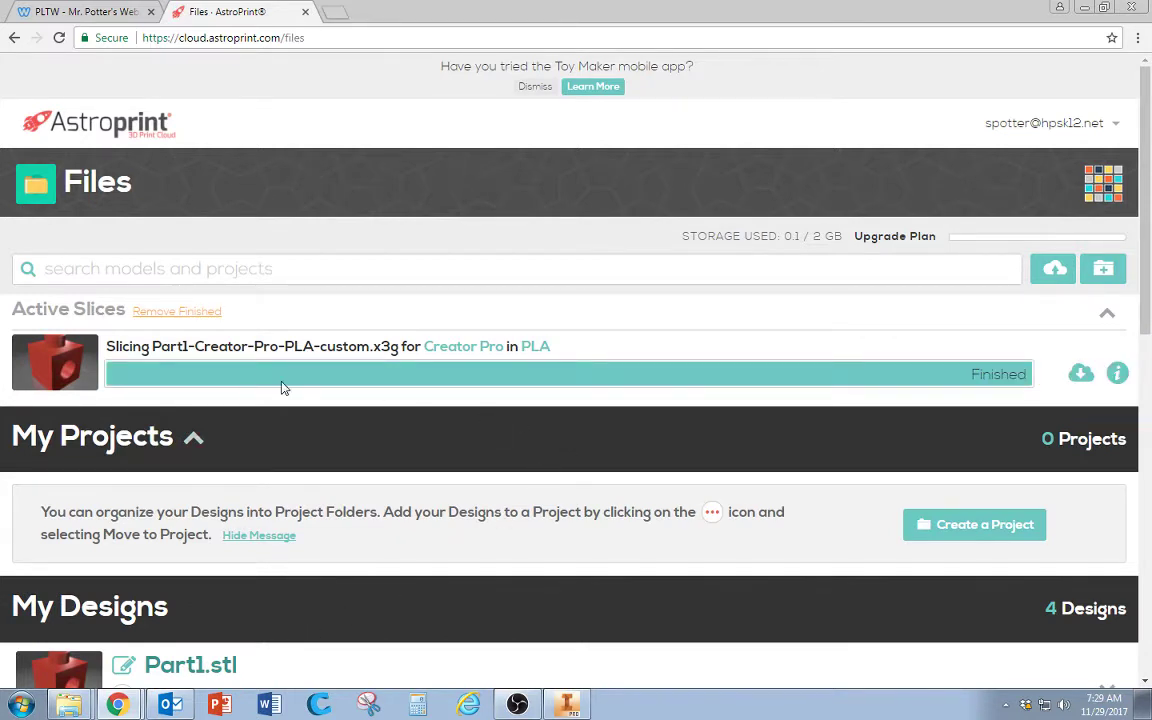
{"action": "left_click", "coordinate": [1084, 378]}
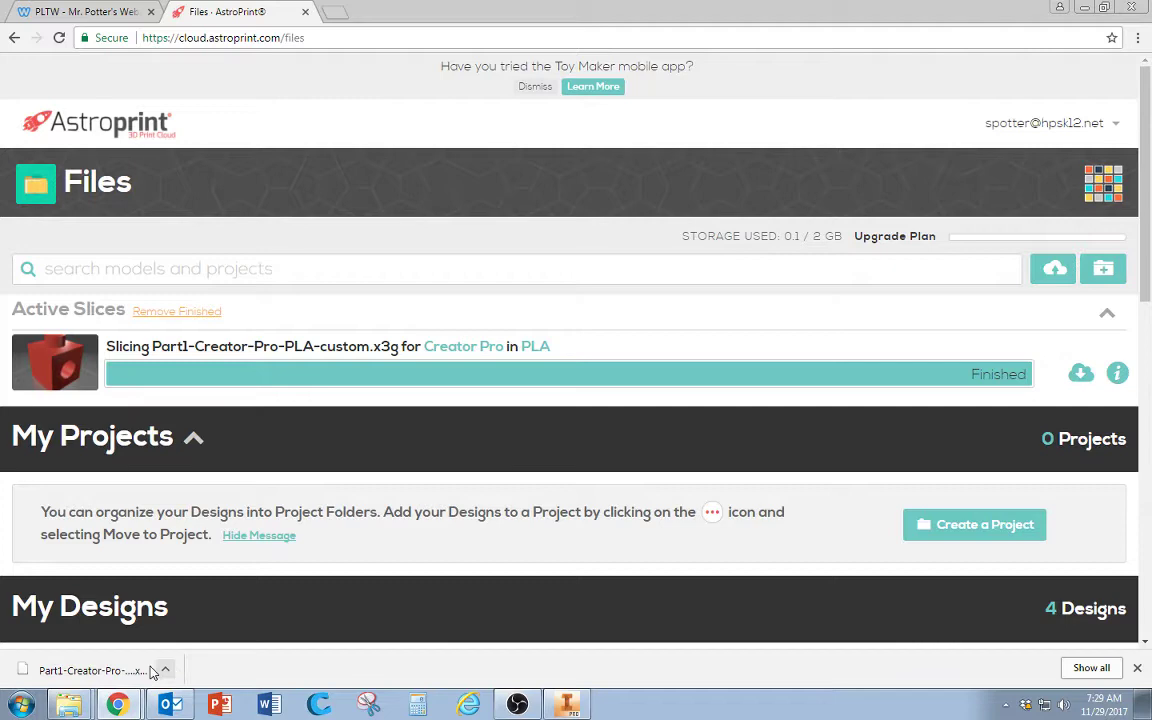
{"action": "left_click", "coordinate": [167, 671]}
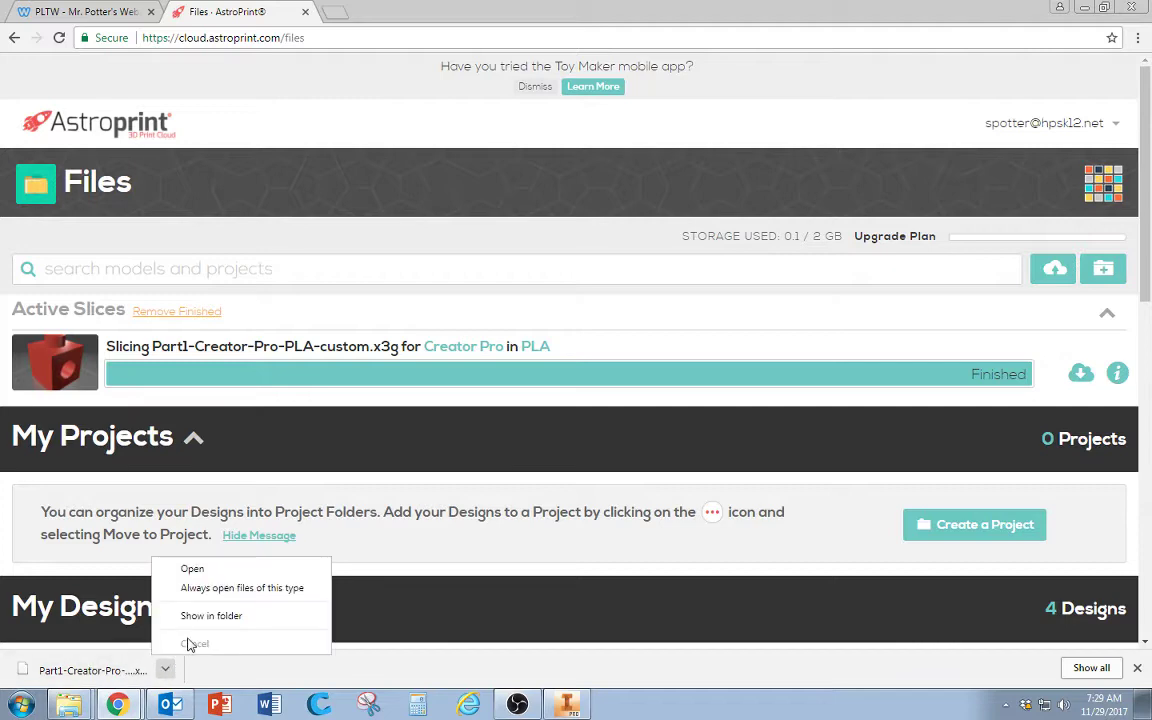
{"action": "left_click", "coordinate": [216, 617]}
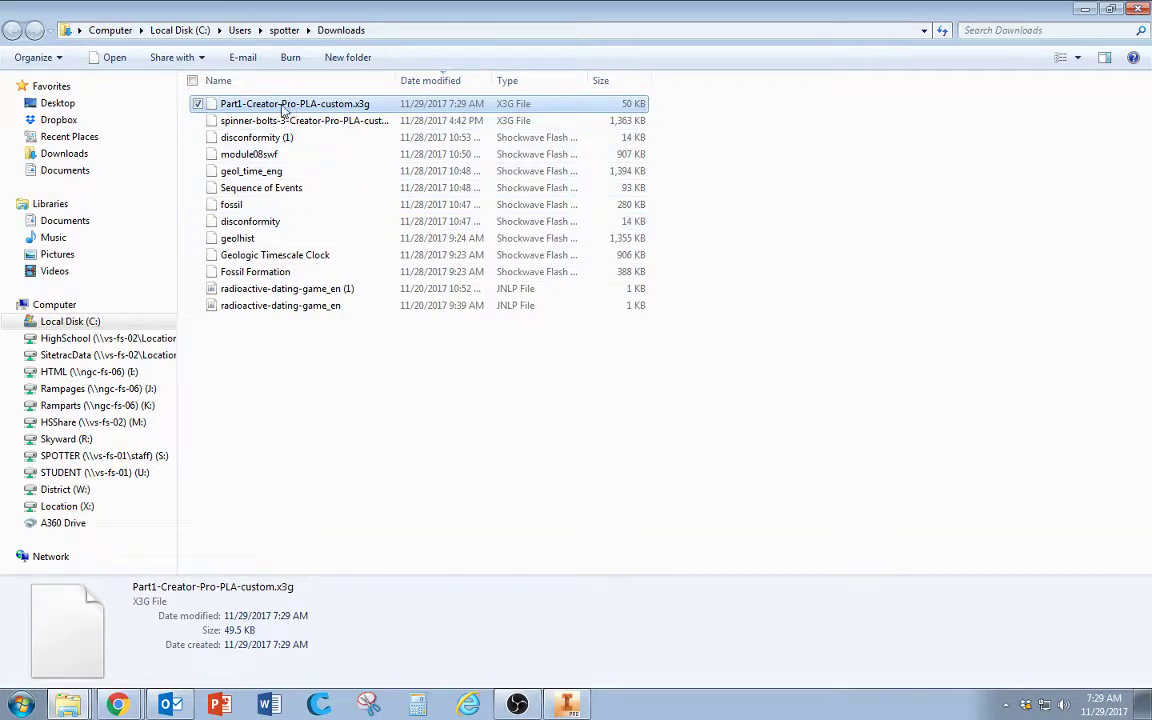
Delete every file in Downloads except Part1-Creator-Pro-PLA-custom.x3g, and select that remaining file
{"action": "left_click", "coordinate": [215, 121]}
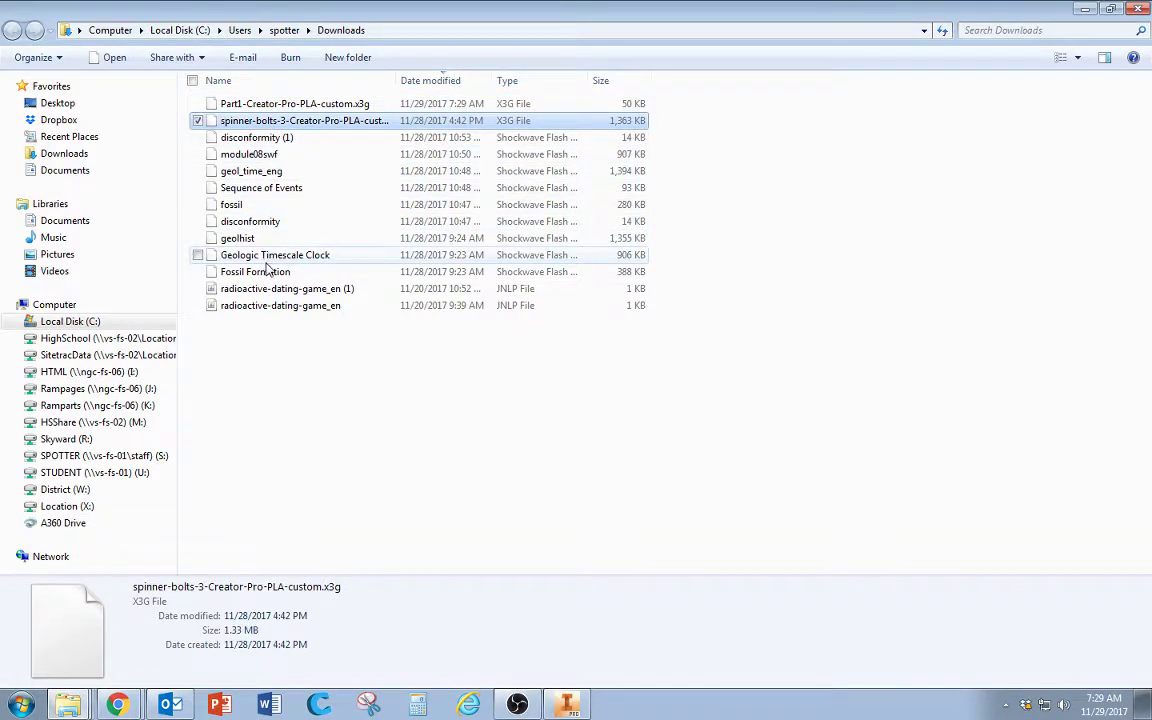
{"action": "left_click", "coordinate": [275, 306], "text": "shift"}
{"action": "right_click", "coordinate": [272, 303]}
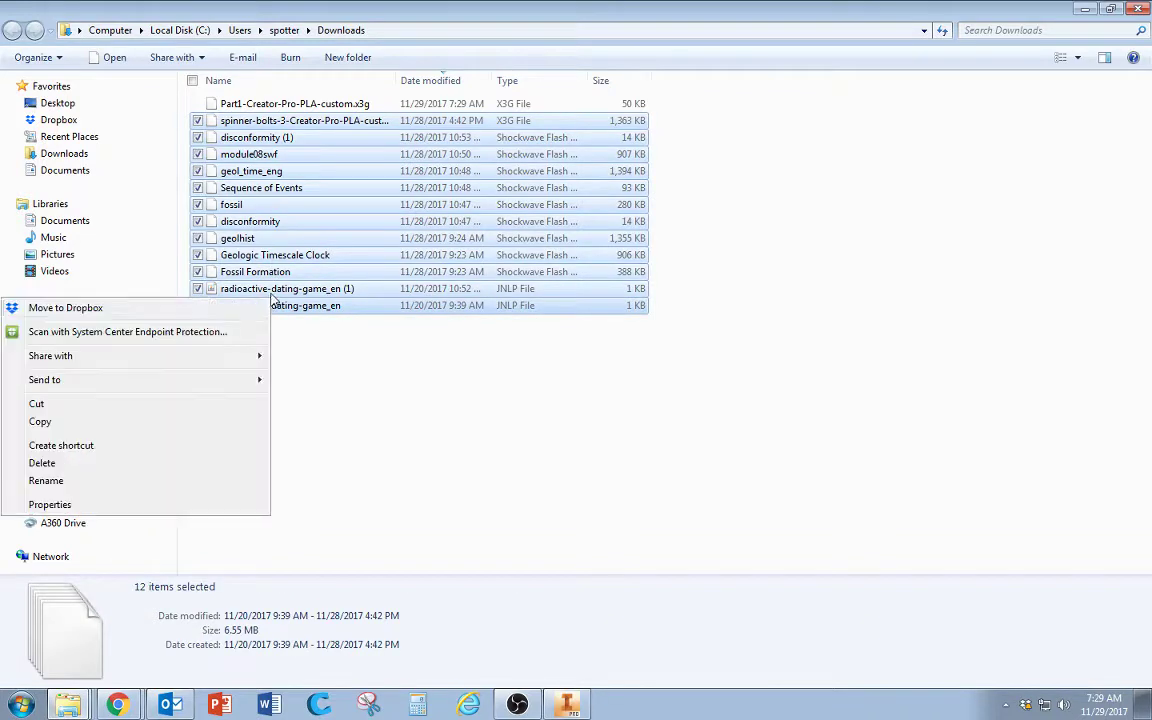
{"action": "left_click", "coordinate": [112, 462]}
{"action": "left_click", "coordinate": [590, 330]}
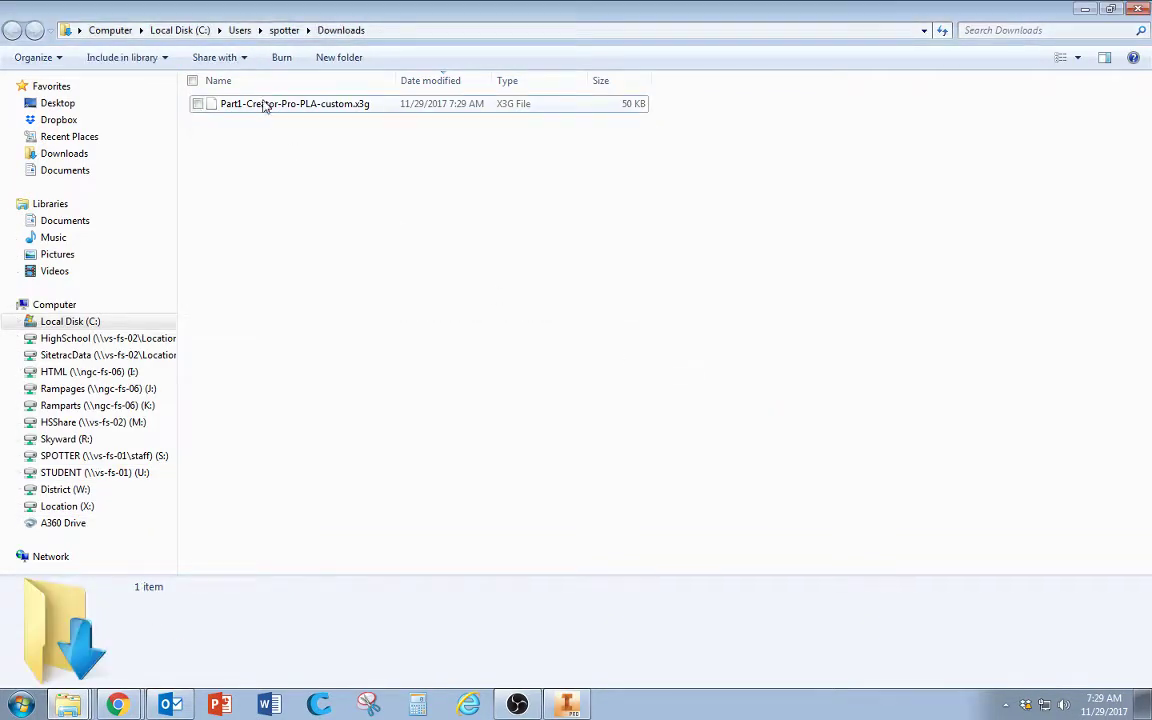
{"action": "left_click", "coordinate": [265, 106]}
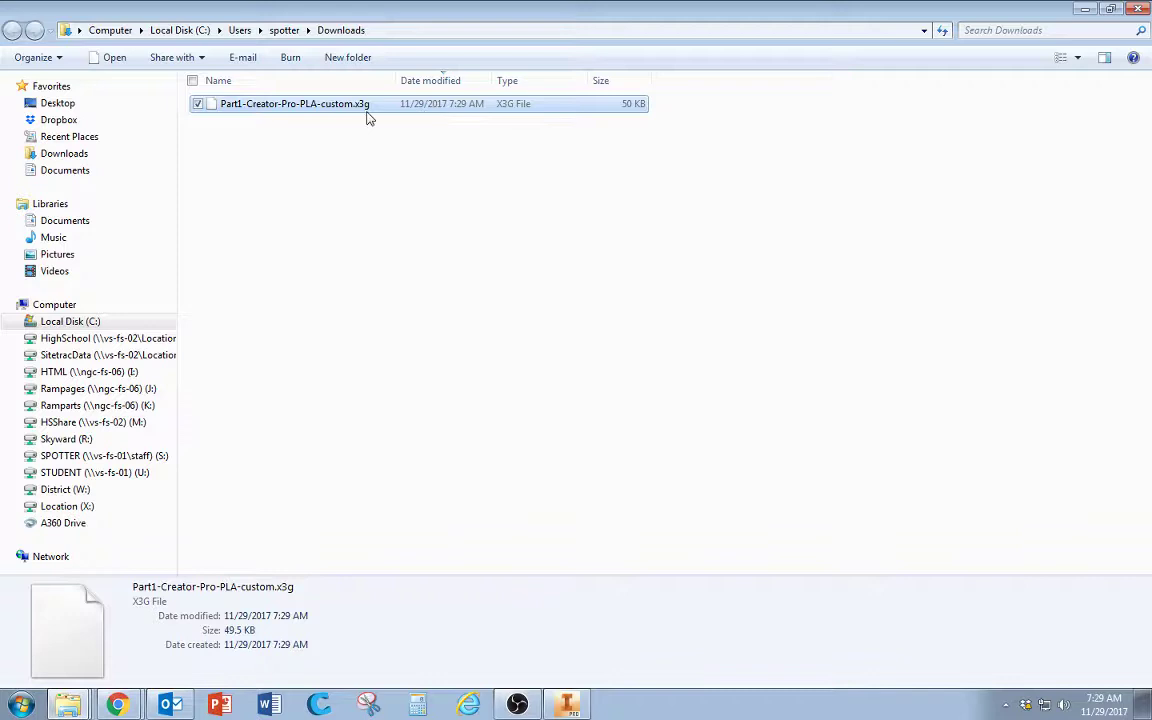